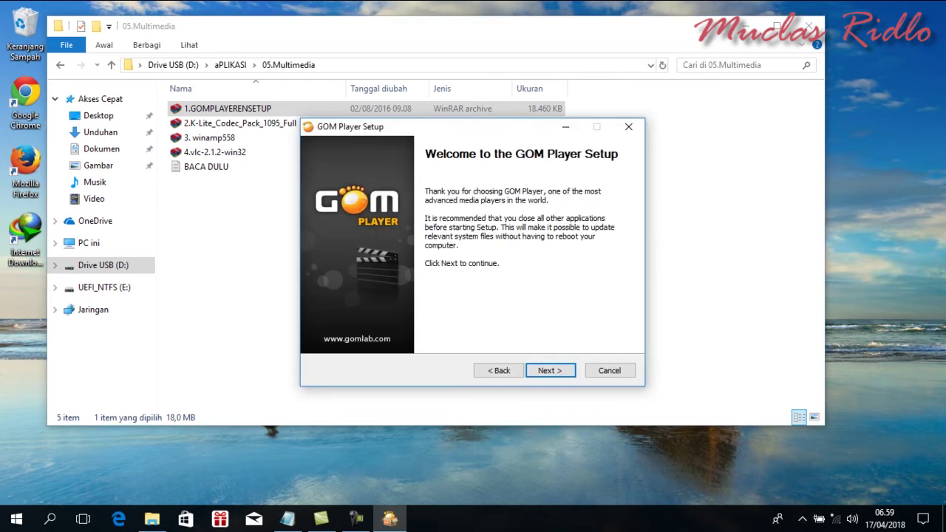
Install GOM Player with the default setup options, finish the wizard and close the player window.
key("Return")
key("Return")
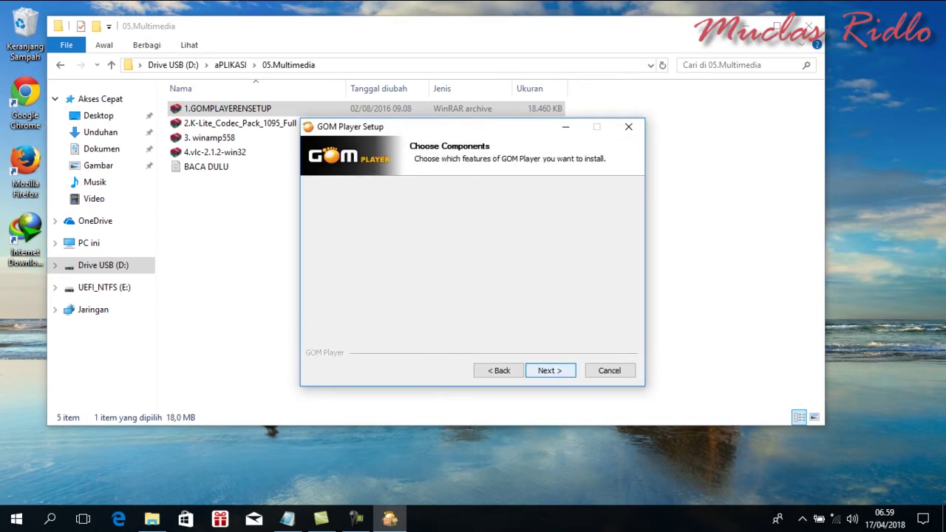
key("Return")
key("Return")
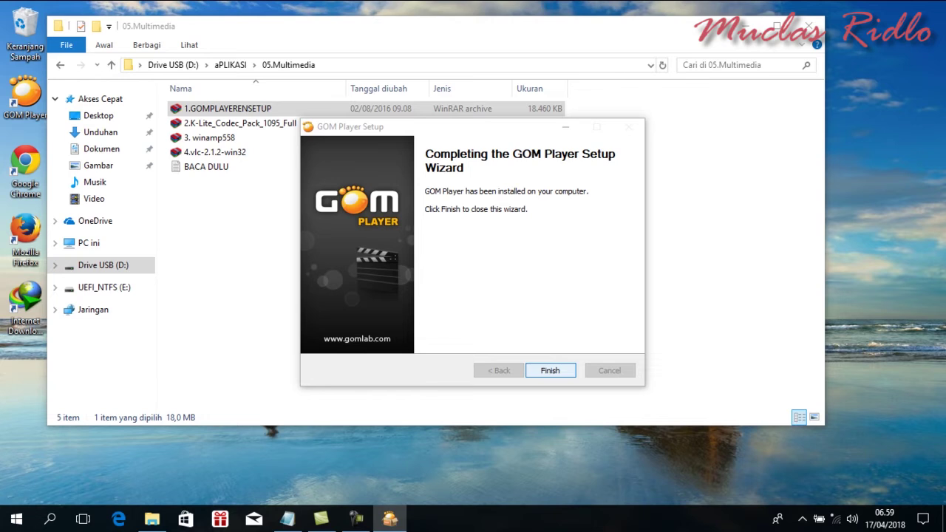
left_click(551, 370)
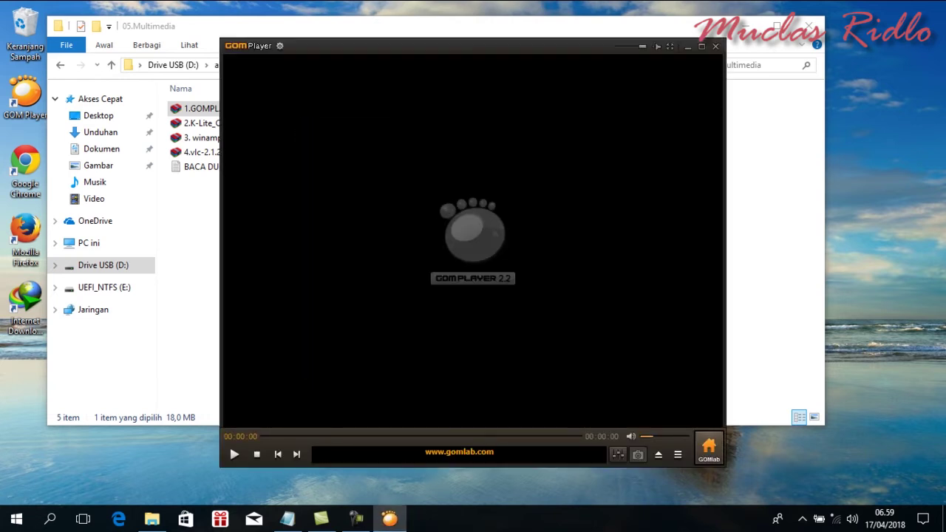
left_click(715, 46)
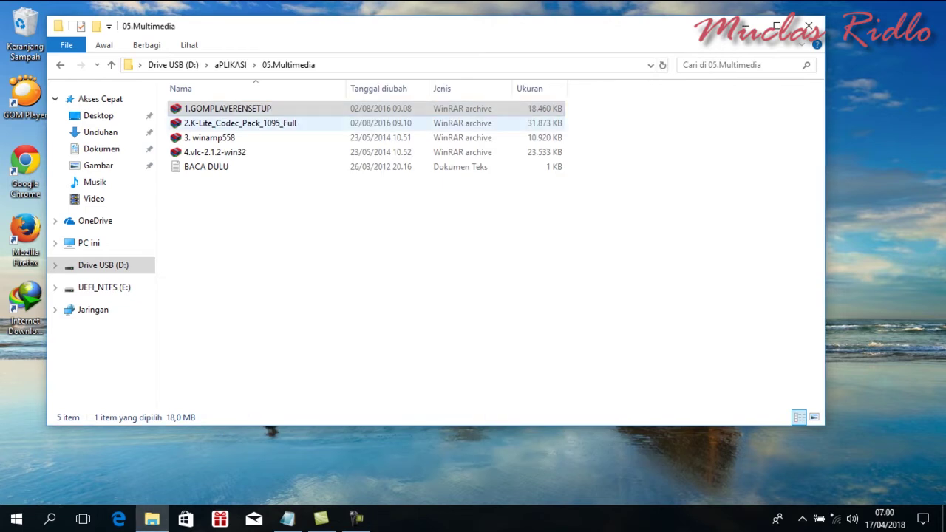
Launch the K-Lite Codec Pack installer from the 2.K-Lite_Codec_Pack_1095_Full archive and close the archive window.
left_click(241, 123)
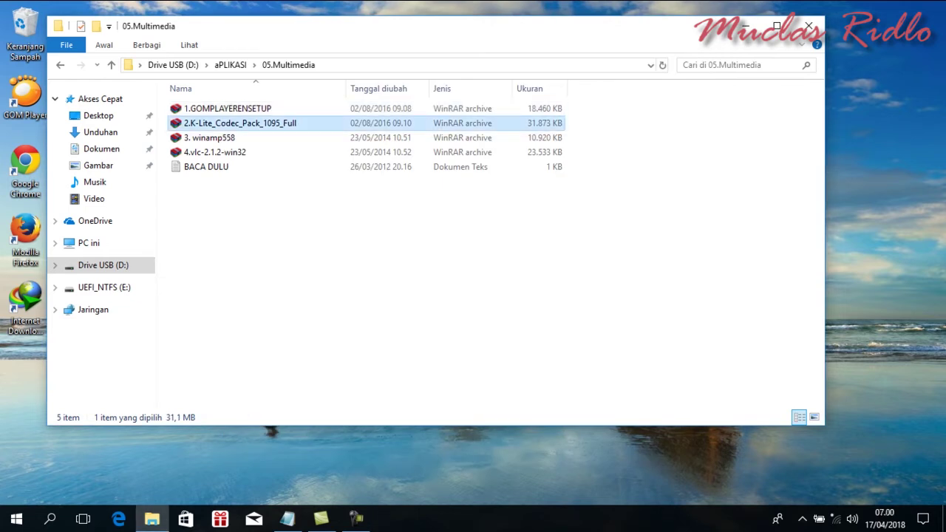
key("Return")
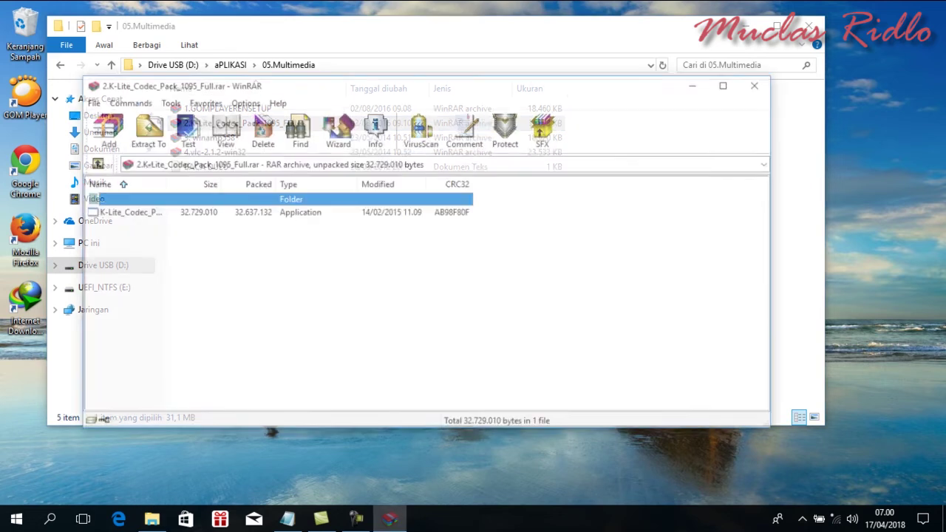
key("Down")
key("Return")
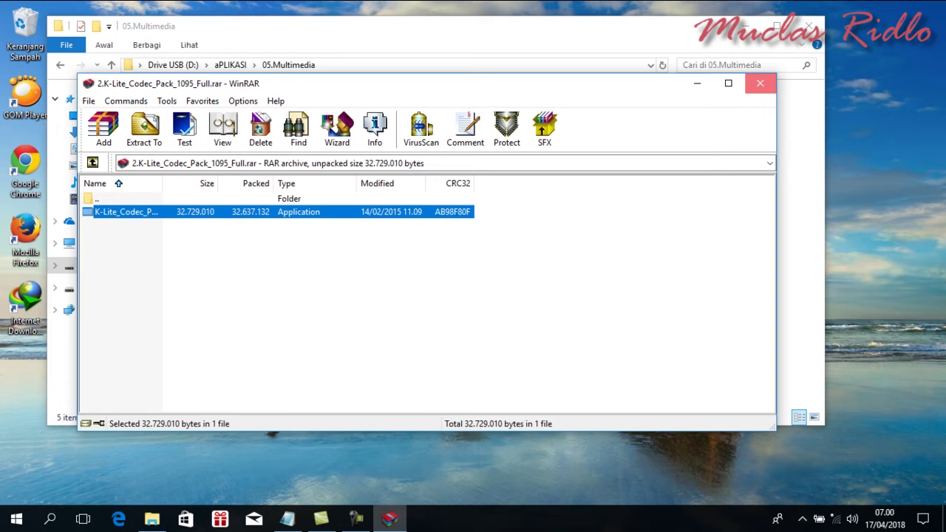
left_click(760, 83)
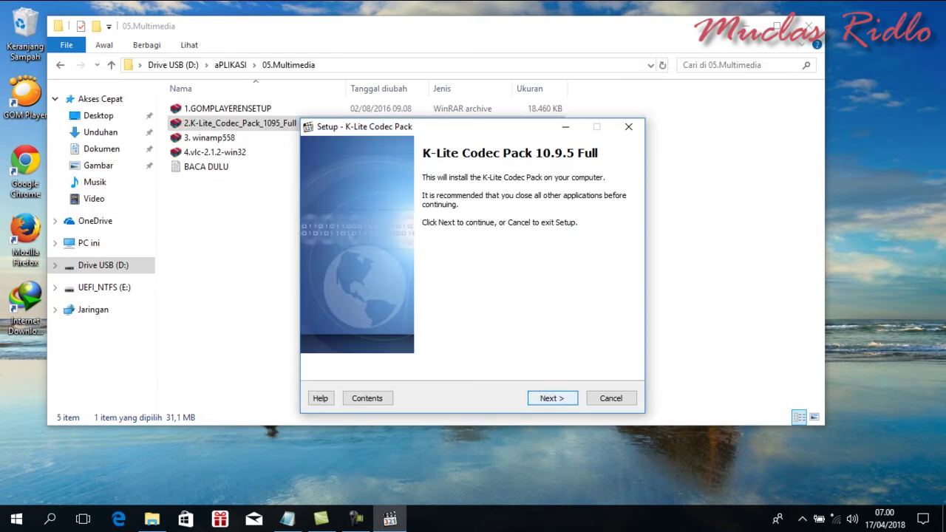
Accept the K-Lite setup defaults: Advanced playback profile, MPC-HC settings, and Indonesian and English as preferred languages.
key("Return")
key("Return")
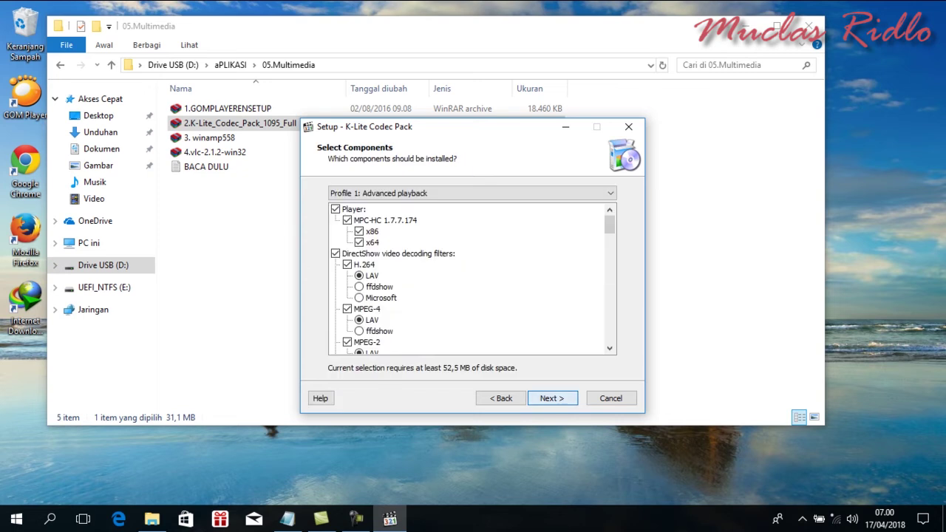
key("Return")
key("Return")
key("Return")
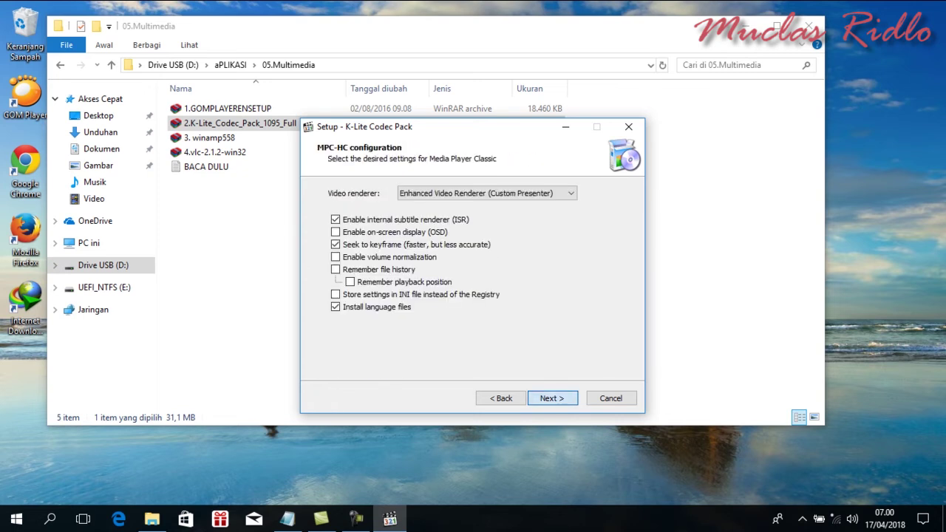
key("Return")
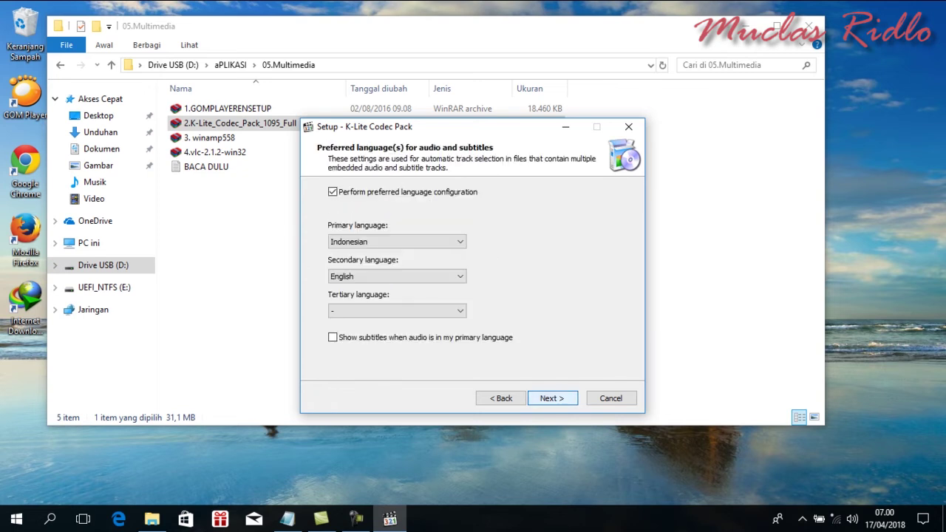
key("Return")
key("Return")
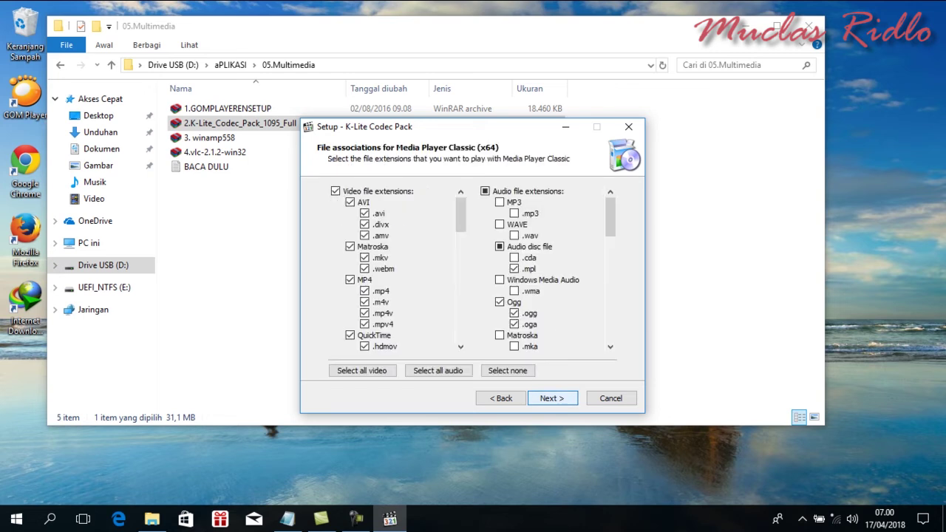
Install the K-Lite Codec Pack with default file associations, removing the broken LAME Audio Encoder filter from the registry, and finish setup.
key("Return")
key("Return")
key("Return")
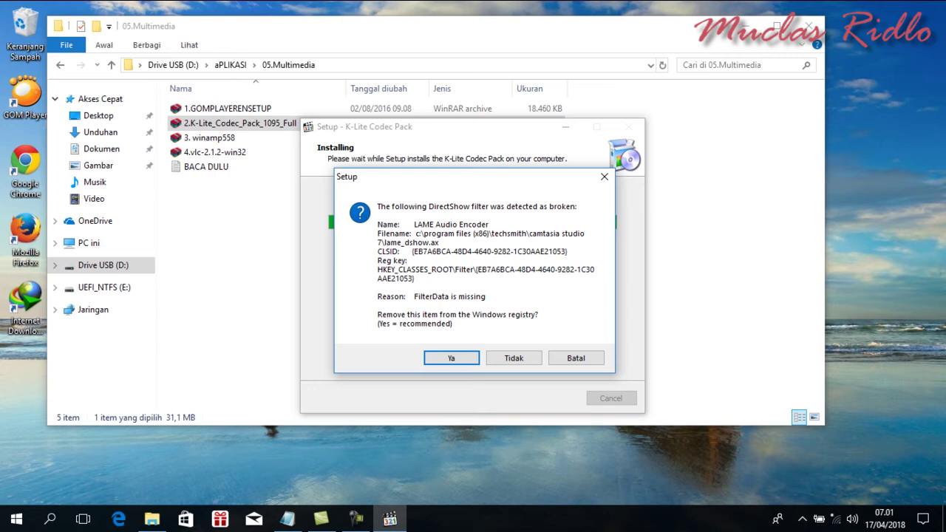
left_click(452, 359)
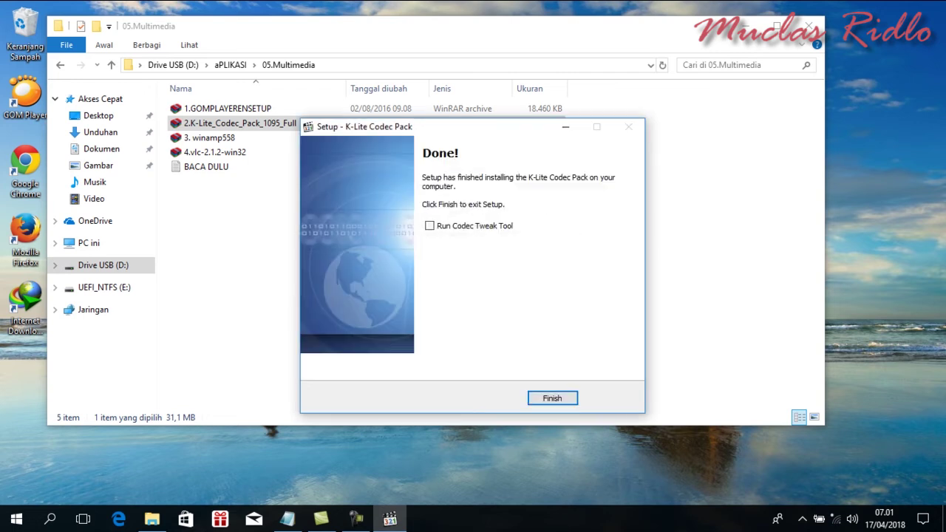
key("Return")
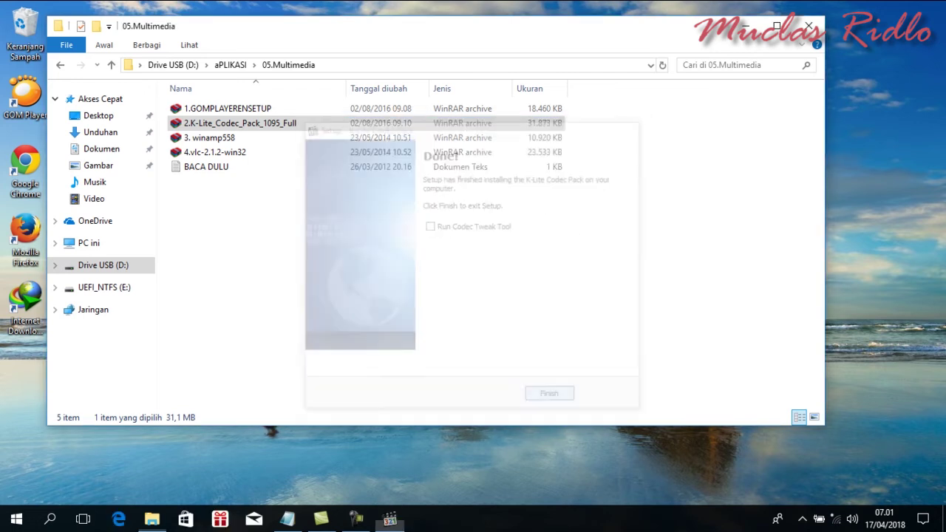
Launch 3. winamp558.exe from the winamp558 archive and close the archive window.
left_click(209, 138)
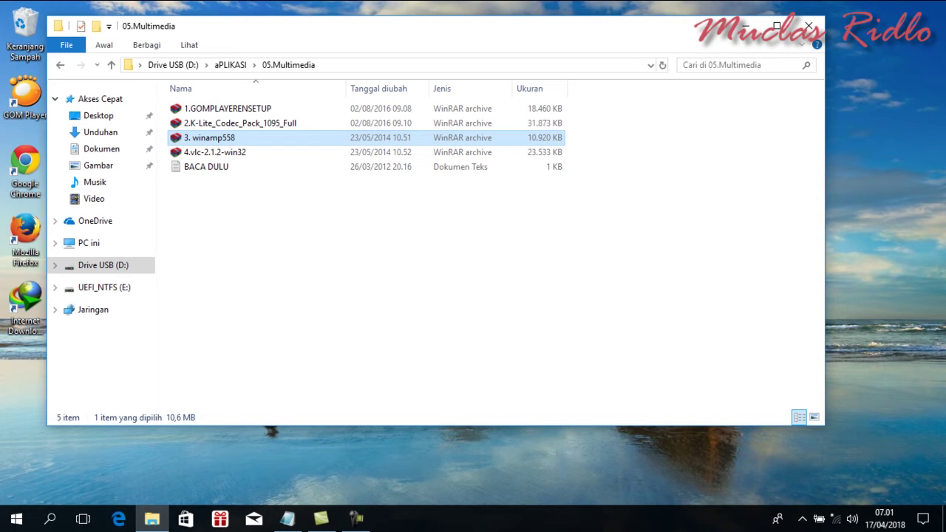
key("Return")
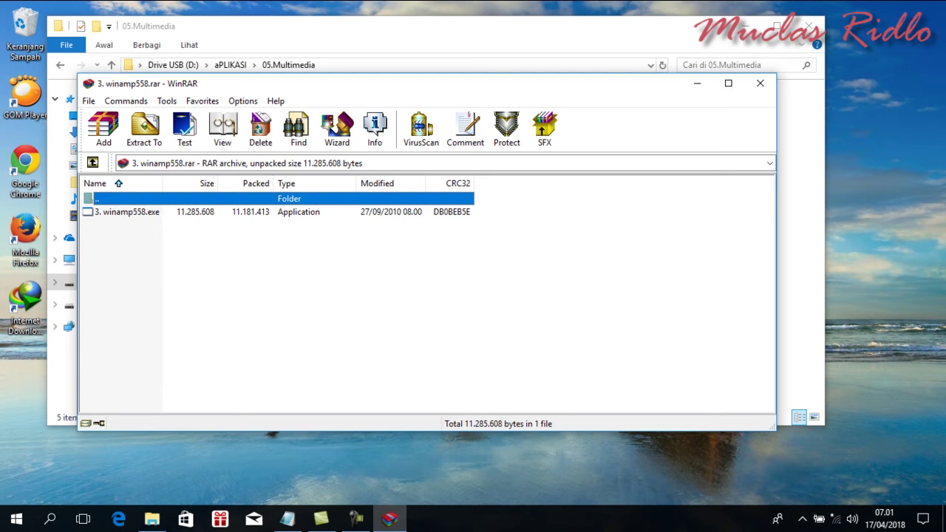
key("Down")
key("Return")
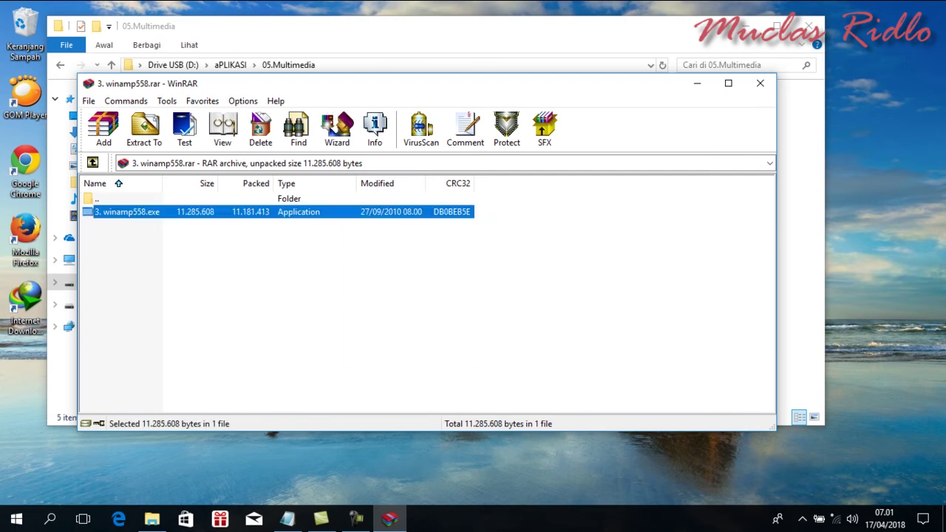
left_click(760, 83)
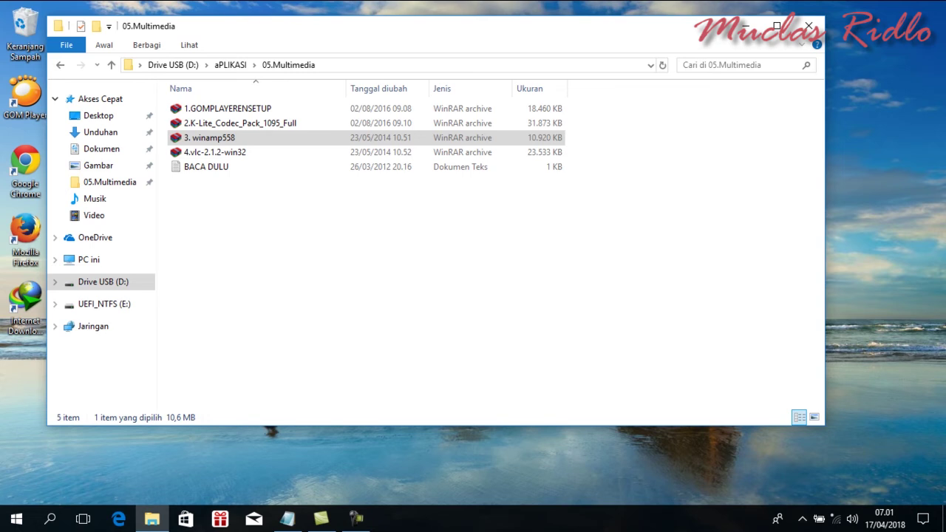
Run the Winamp installation with default options into C:\Program Files (x86)\Winamp.
key("Return")
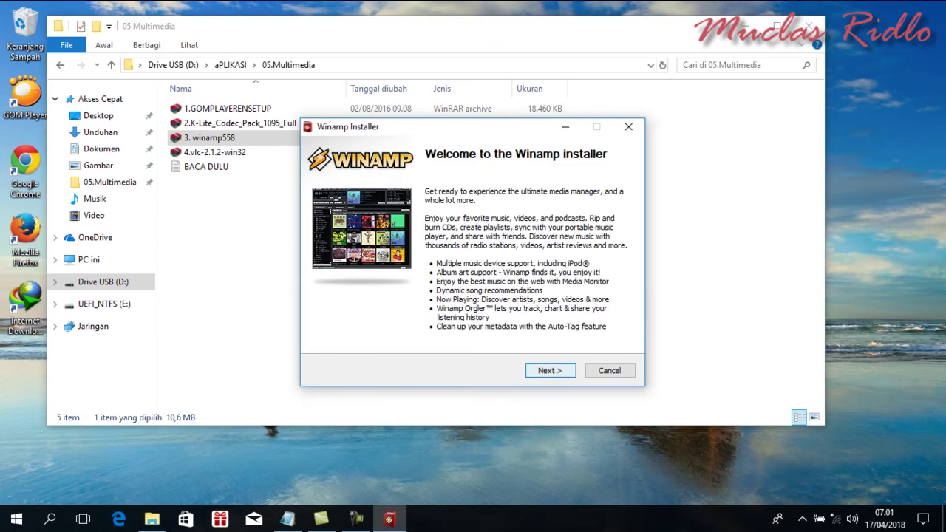
key("Return")
key("Return")
key("Return")
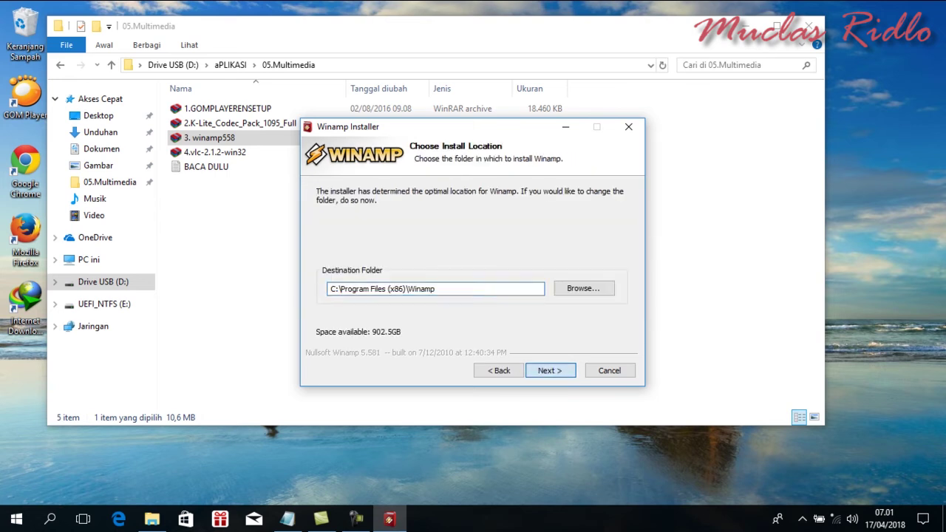
key("Return")
key("Return")
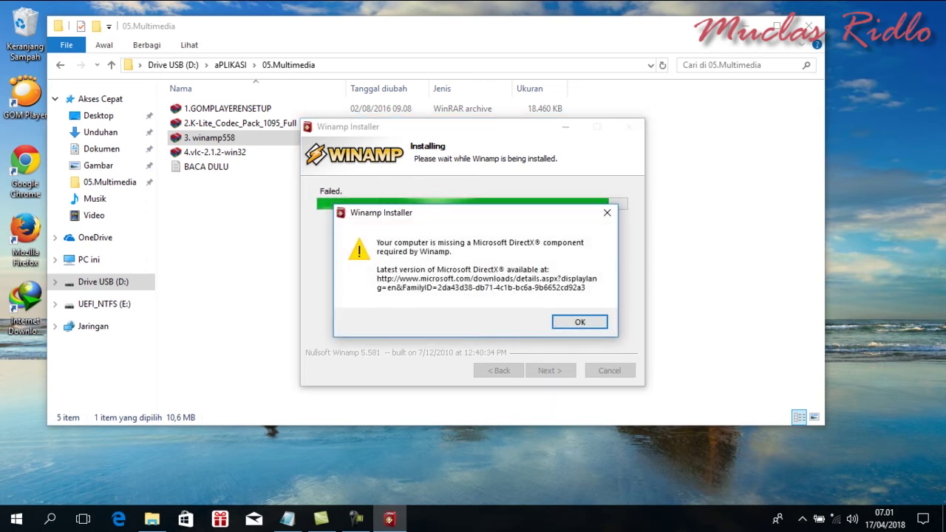
Dismiss the missing DirectX component warning and finish the Winamp installer without launching Winamp.
key("Return")
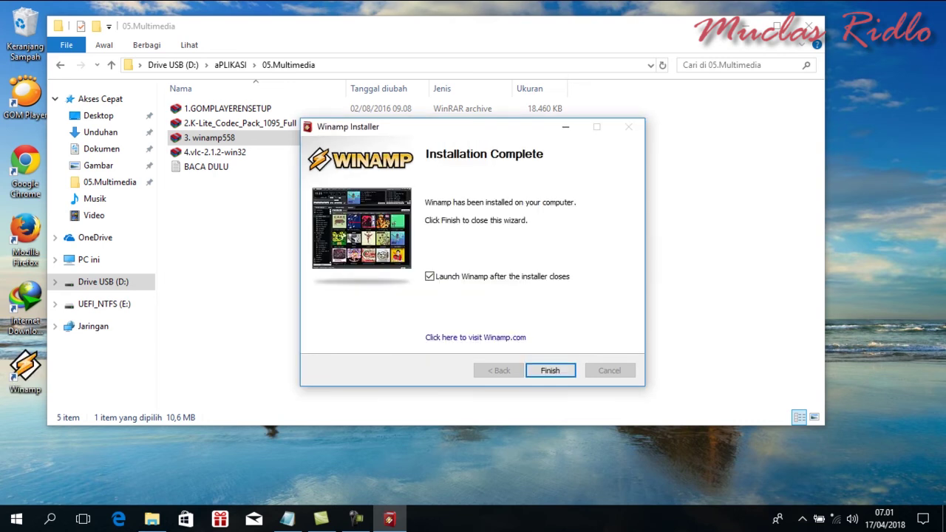
left_click(429, 276)
left_click(549, 371)
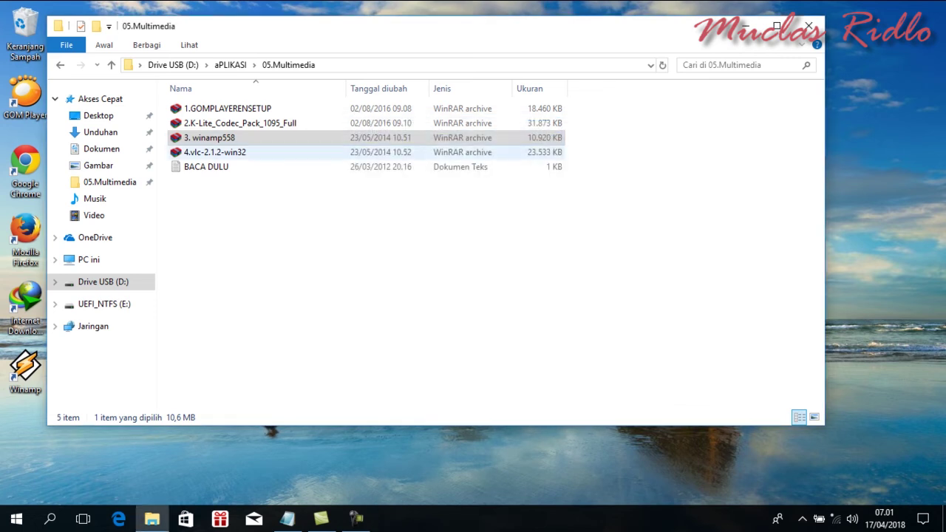
Launch 4.vlc-2.1.2-win32.exe from the vlc-2.1.2-win32 archive and close the archive window.
left_click(215, 152)
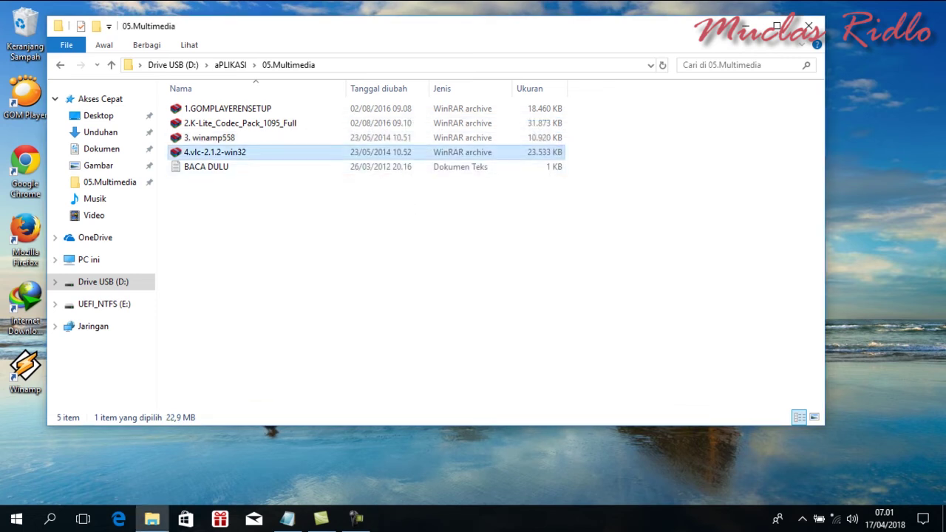
key("Return")
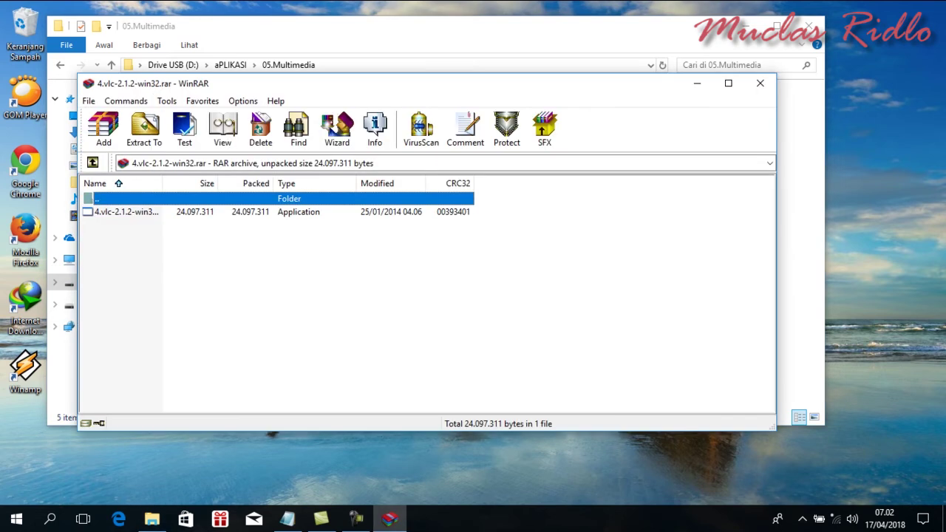
double_click(127, 212)
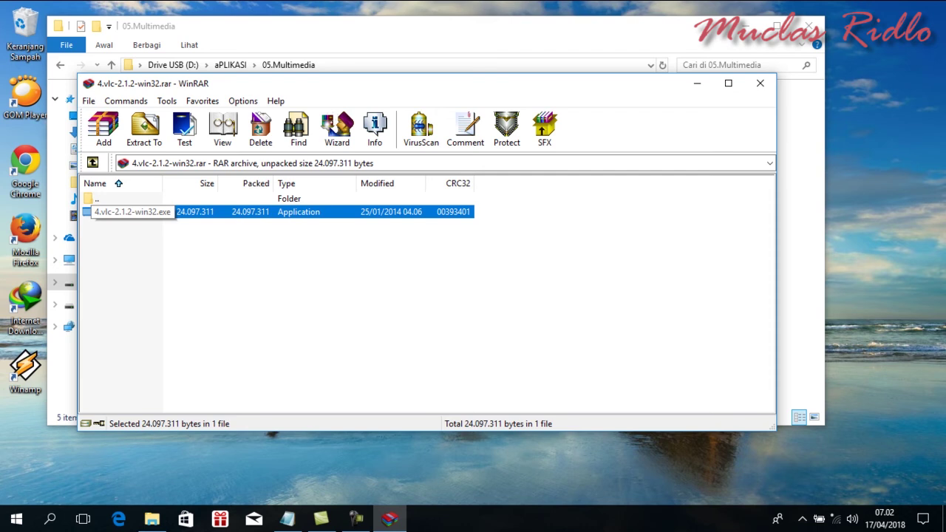
left_click(760, 83)
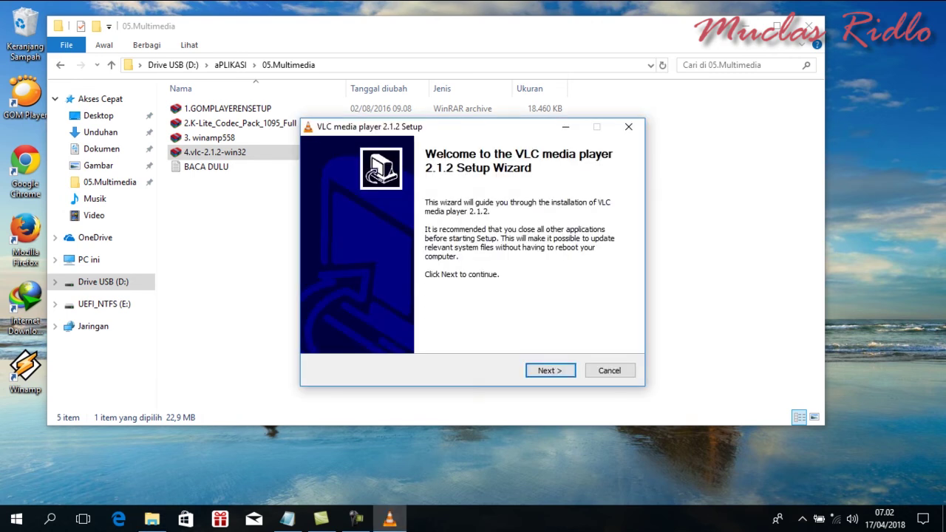
Install VLC media player 2.1.2 with the default options and finish the wizard with the player set to run.
key("Return")
key("Return")
key("Return")
key("Return")
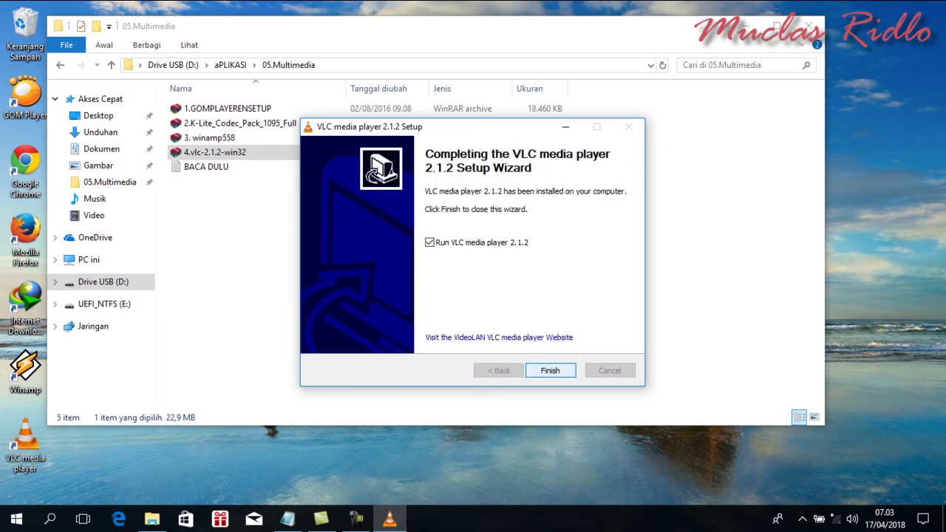
key("Return")
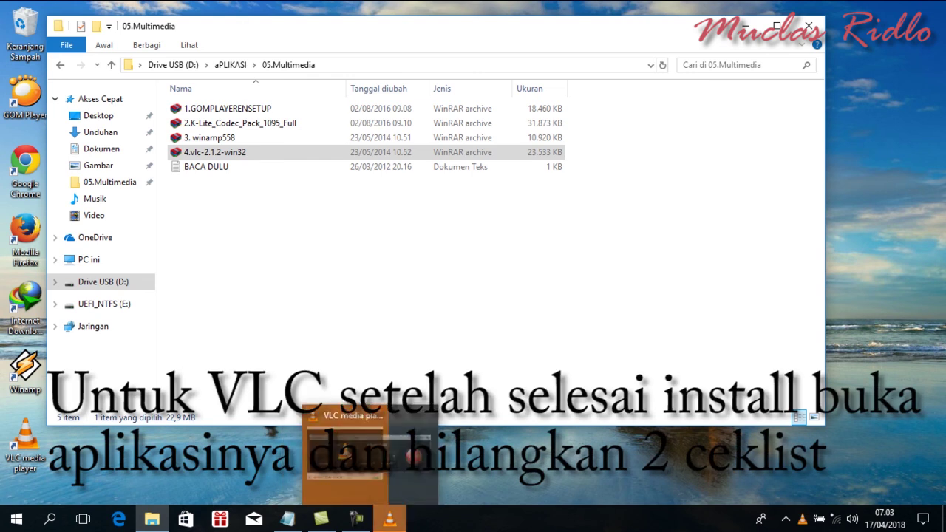
Turn off automatic media info retrieval and regular update checks in VLC's privacy and network policy dialog, and continue to the player.
left_click(389, 519)
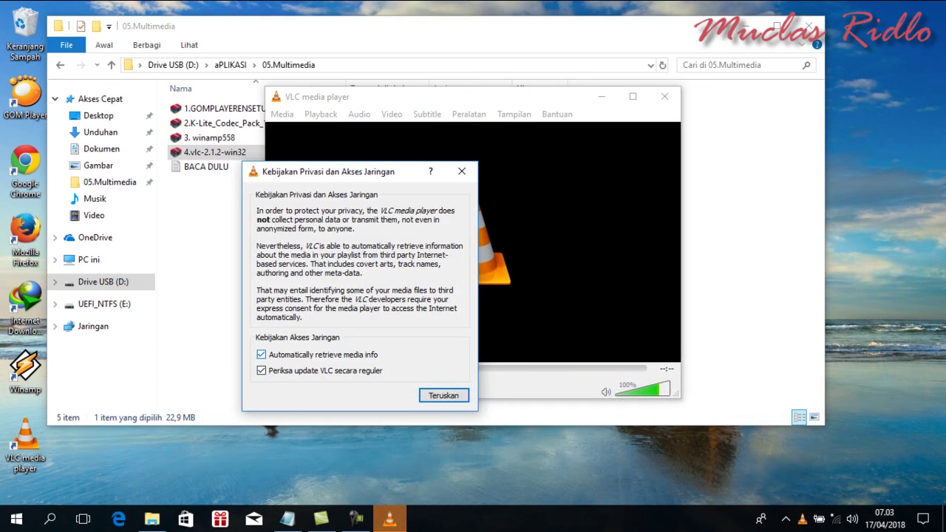
left_click(261, 355)
left_click(262, 371)
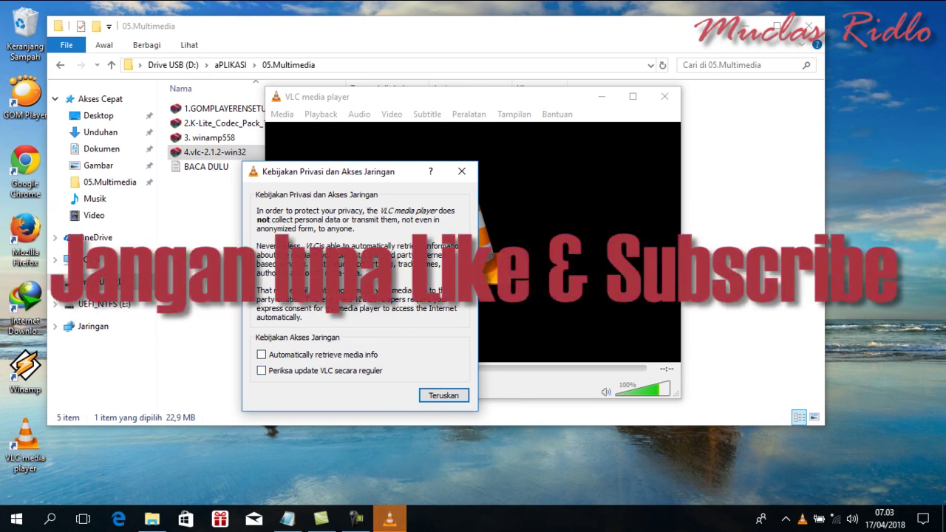
left_click(444, 395)
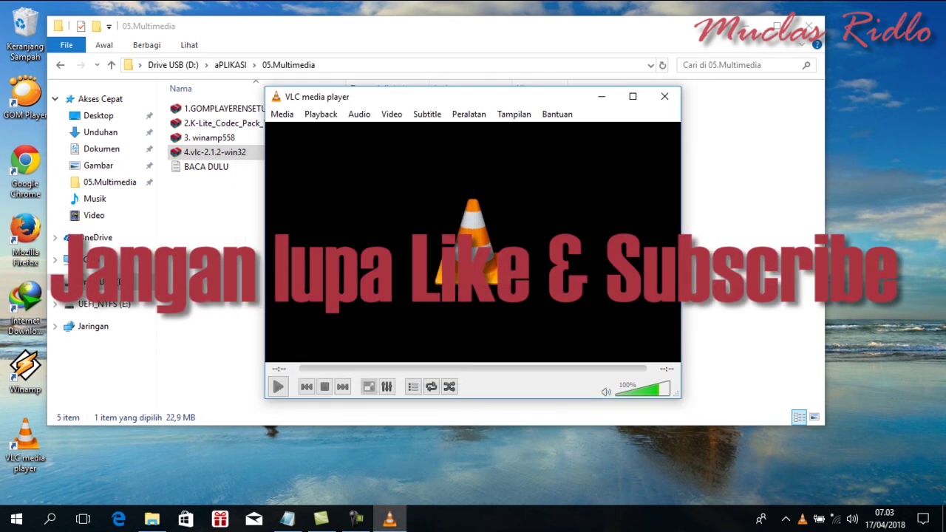